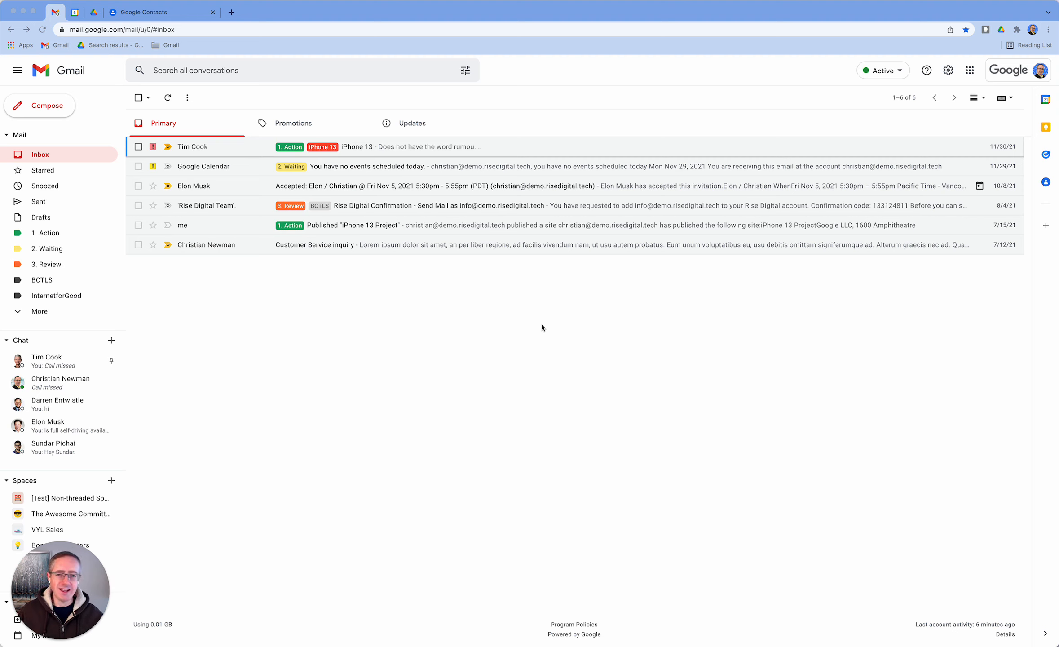
Start a new email in the full-size compose window and address it to the iPhone 14 Project contact group
{"action": "key", "text": "c"}
{"action": "left_click", "coordinate": [1002, 359]}
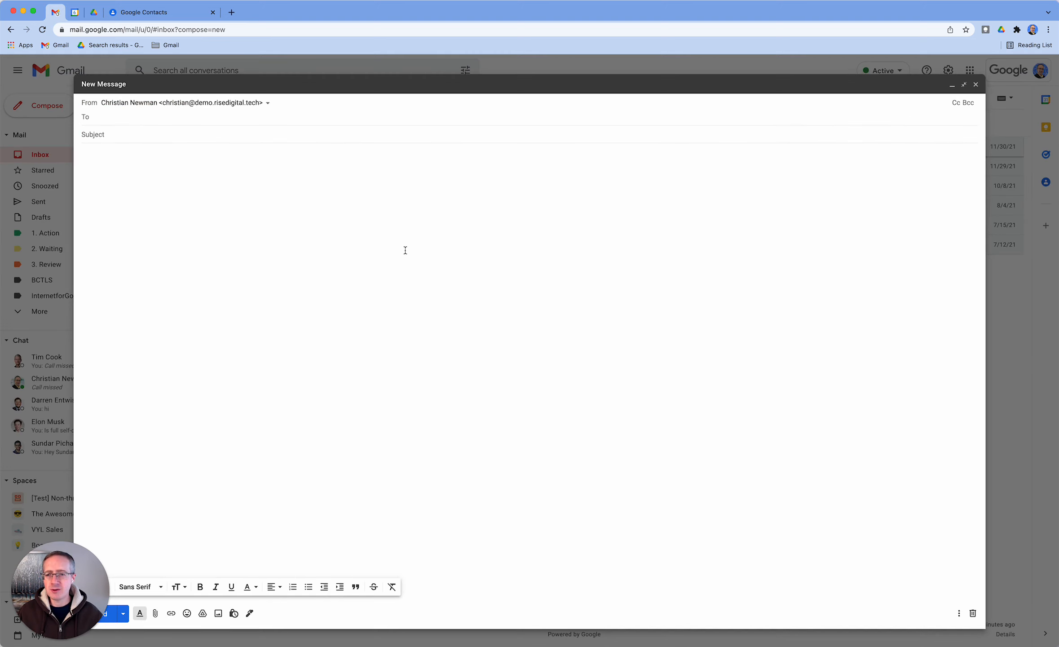
{"action": "type", "text": "i"}
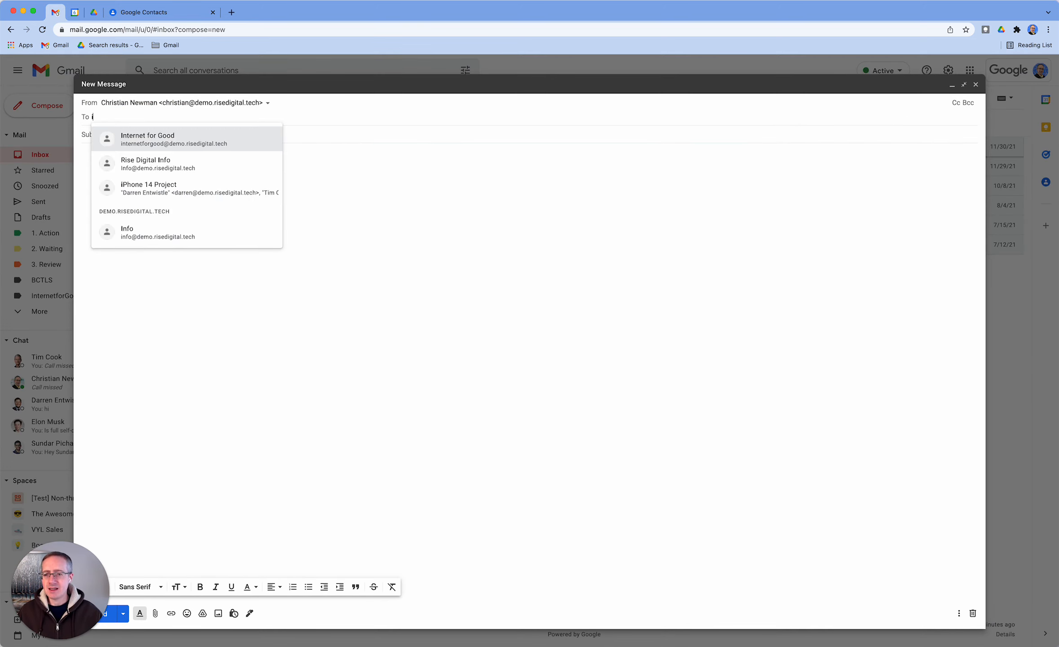
{"action": "type", "text": "ph"}
{"action": "left_click", "coordinate": [162, 141]}
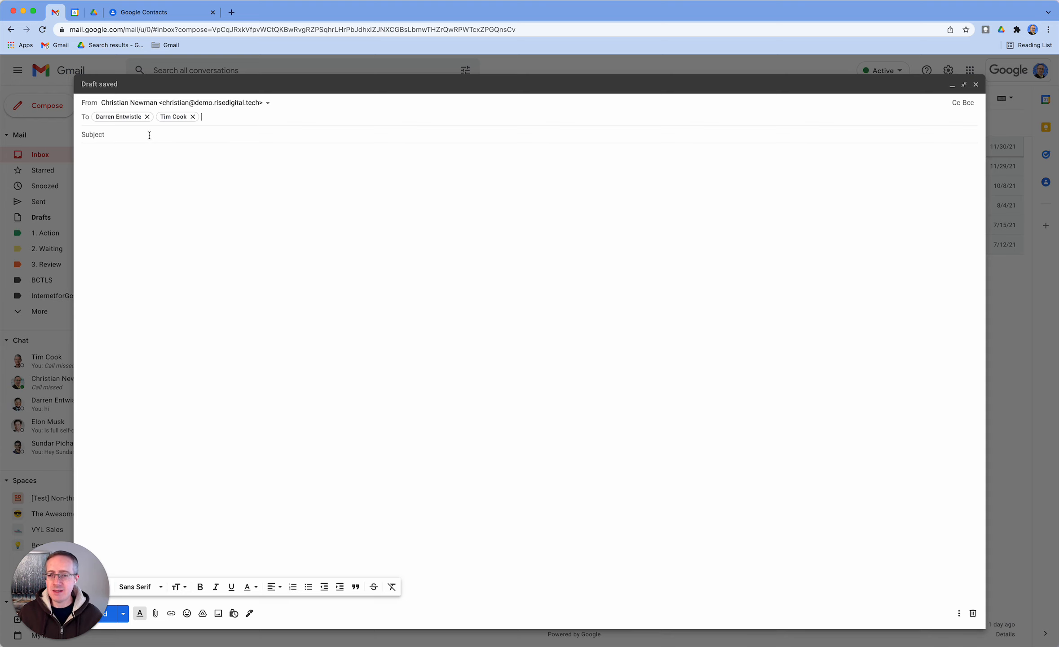
Set the email's subject to "iPhone 14", correcting the capitalisation
{"action": "left_click", "coordinate": [146, 134]}
{"action": "type", "text": "Iphone"}
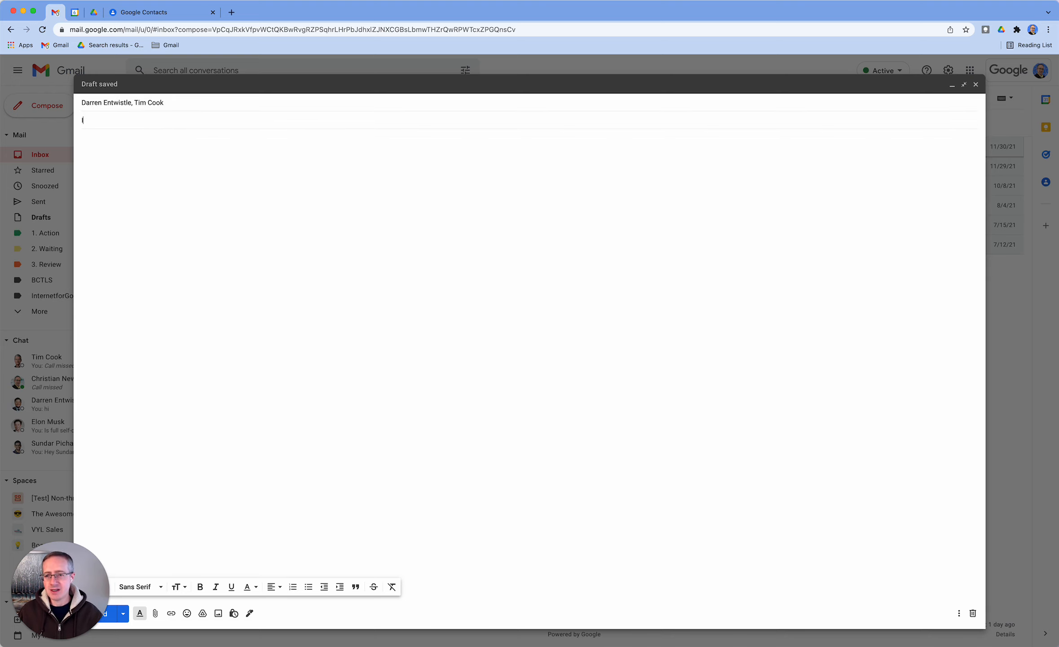
{"action": "key", "text": "BackSpace"}
{"action": "key", "text": "BackSpace"}
{"action": "key", "text": "BackSpace"}
{"action": "key", "text": "BackSpace"}
{"action": "key", "text": "BackSpace"}
{"action": "key", "text": "BackSpace"}
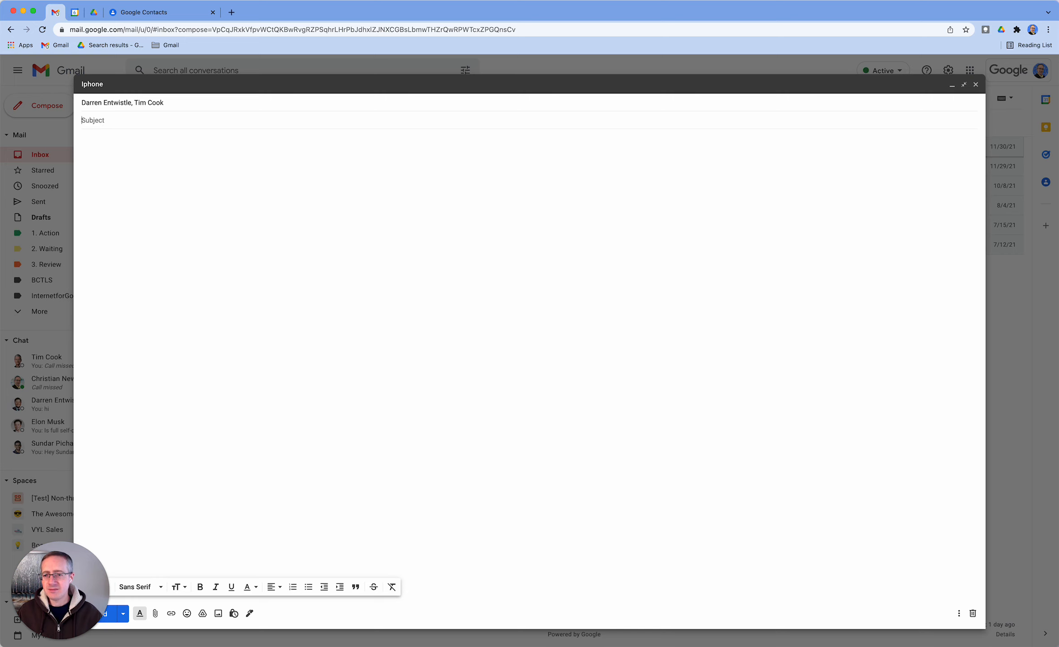
{"action": "type", "text": "iPhone 14"}
Fill the message body with the "Lorem ipsum dolor sit amet" placeholder paragraph and discard the draft
{"action": "left_click", "coordinate": [214, 143]}
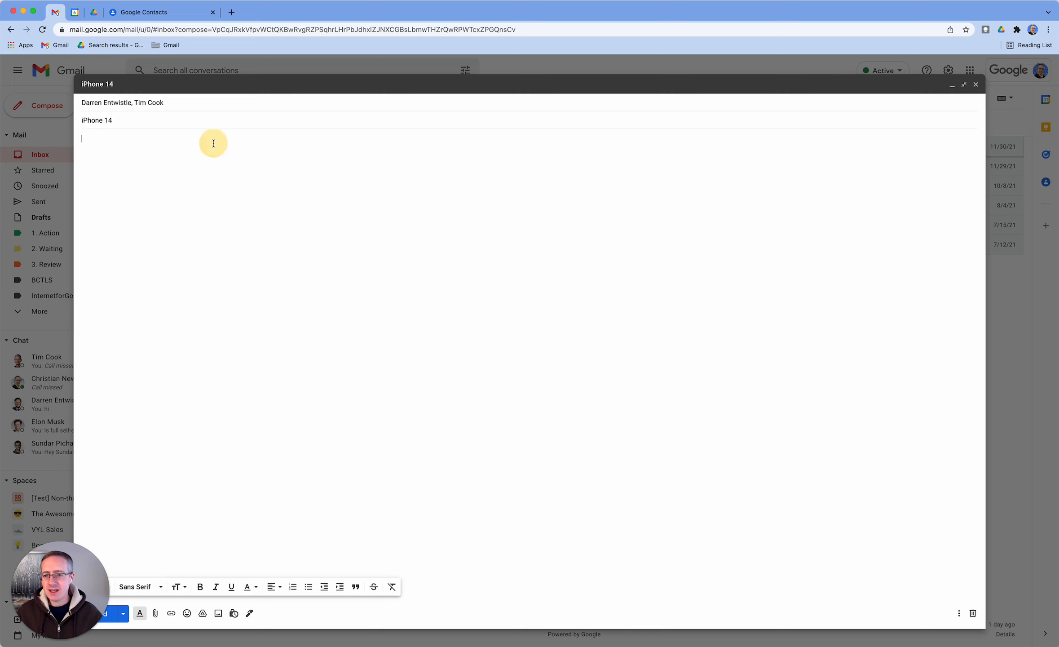
{"action": "type", "text": "Lorem ipsum dolor sit amet, an per liber regione, ad facilis vivendum nam, ut usu autem probatus. Eum unum voluptatibus eu, usu debitis omittam signiferumque ad. Alterum graecis nec ad. Quando torquatos scripserit usu in, no legere aperiri habemus est. Nostro legendos sea an. Sed an omnis docendi, nec quodsi animal at."}
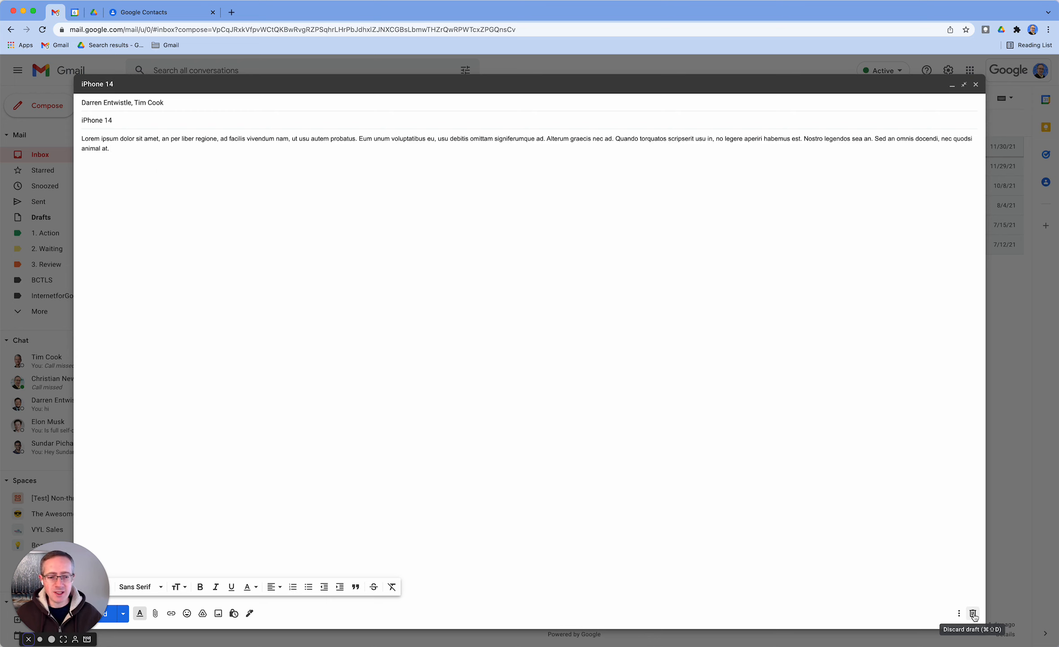
{"action": "left_click", "coordinate": [973, 614]}
In Google Contacts, create a label named "Model Y Project" and return to the full contact list
{"action": "left_click", "coordinate": [176, 14]}
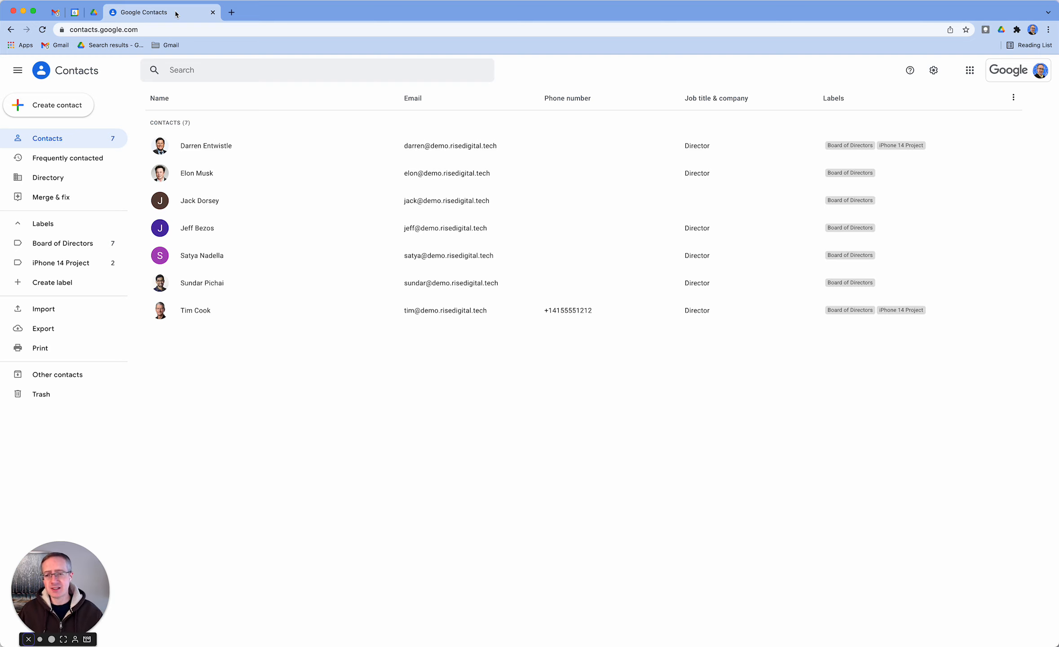
{"action": "left_click", "coordinate": [68, 268]}
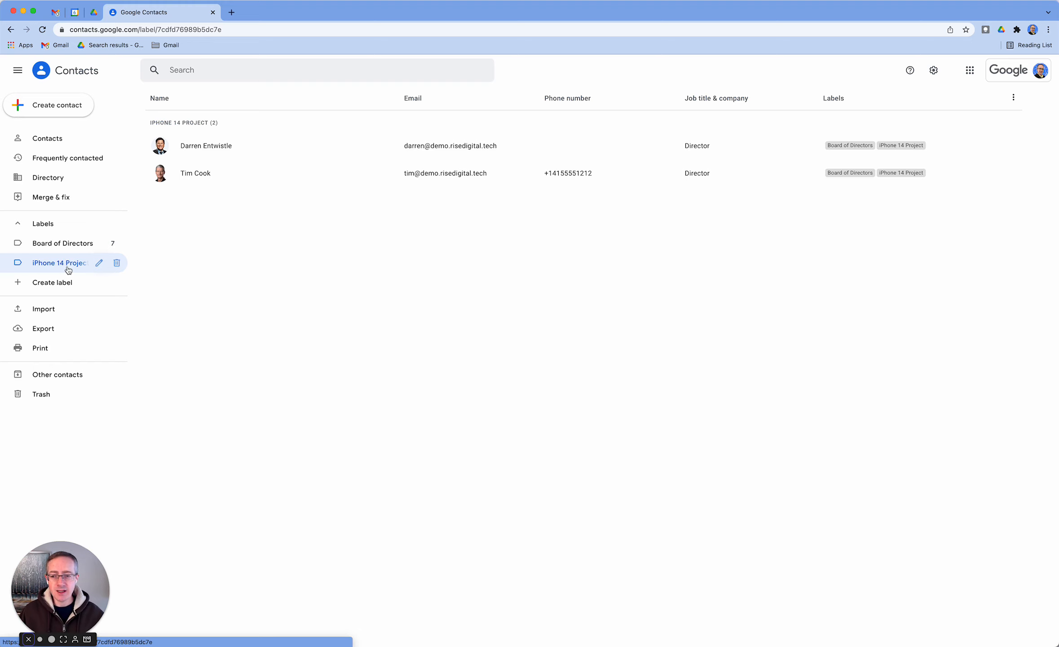
{"action": "left_click", "coordinate": [59, 283]}
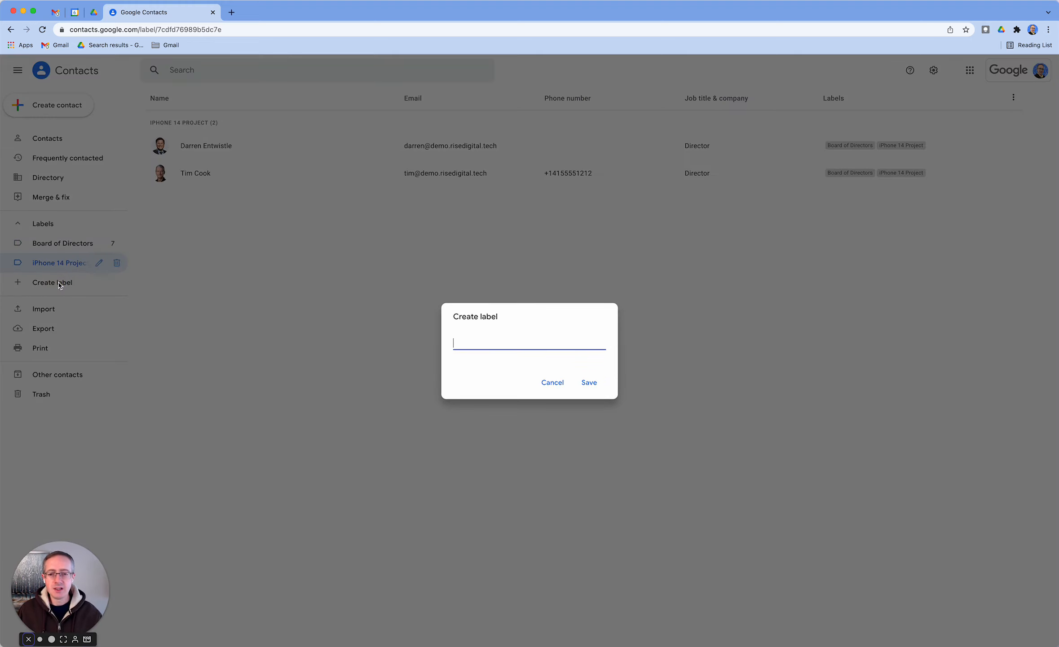
{"action": "type", "text": "Mode"}
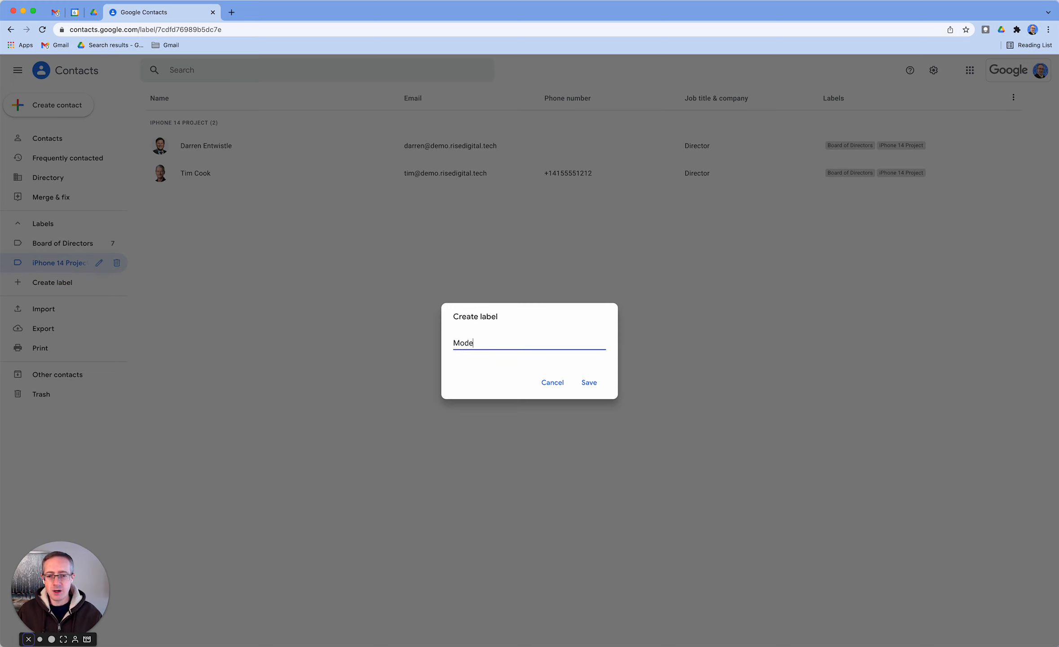
{"action": "type", "text": "l Y Project"}
{"action": "left_click", "coordinate": [589, 383]}
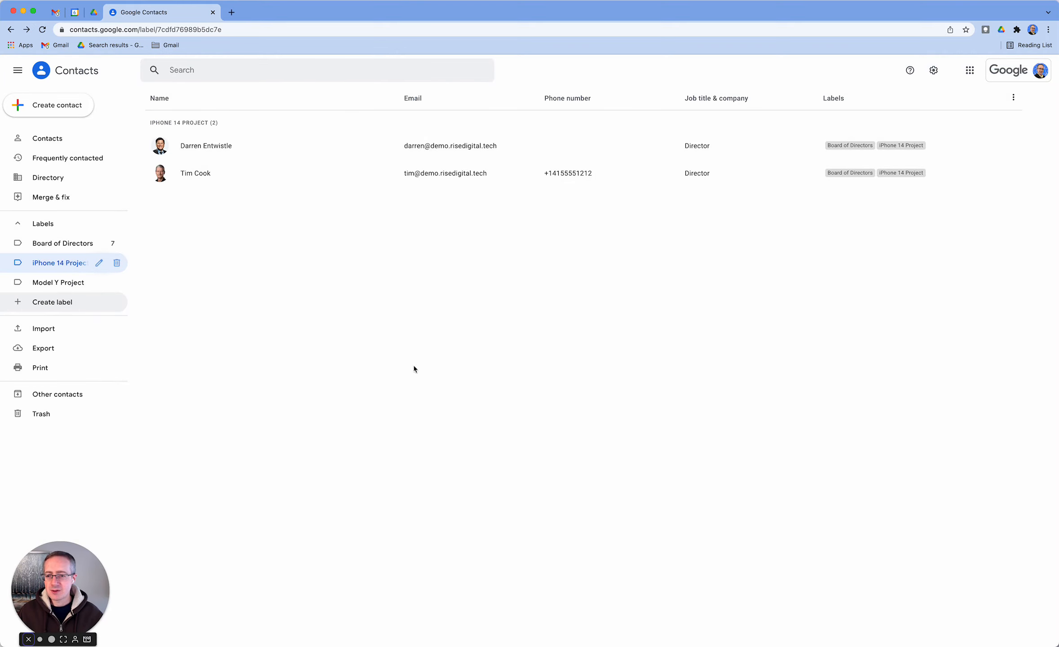
{"action": "left_click", "coordinate": [71, 282]}
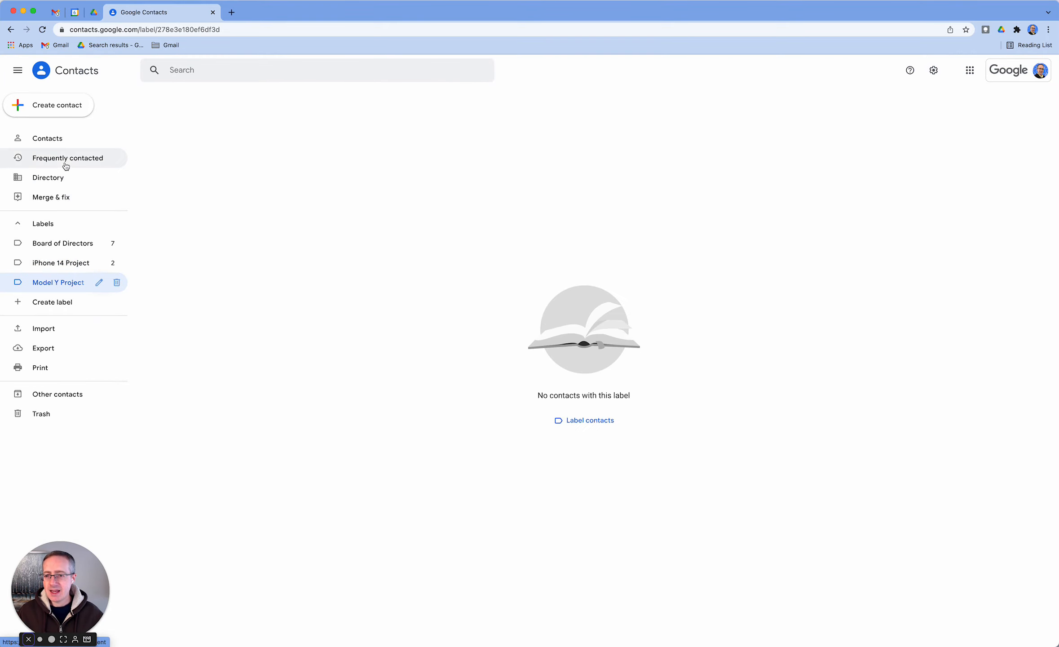
{"action": "left_click", "coordinate": [60, 147]}
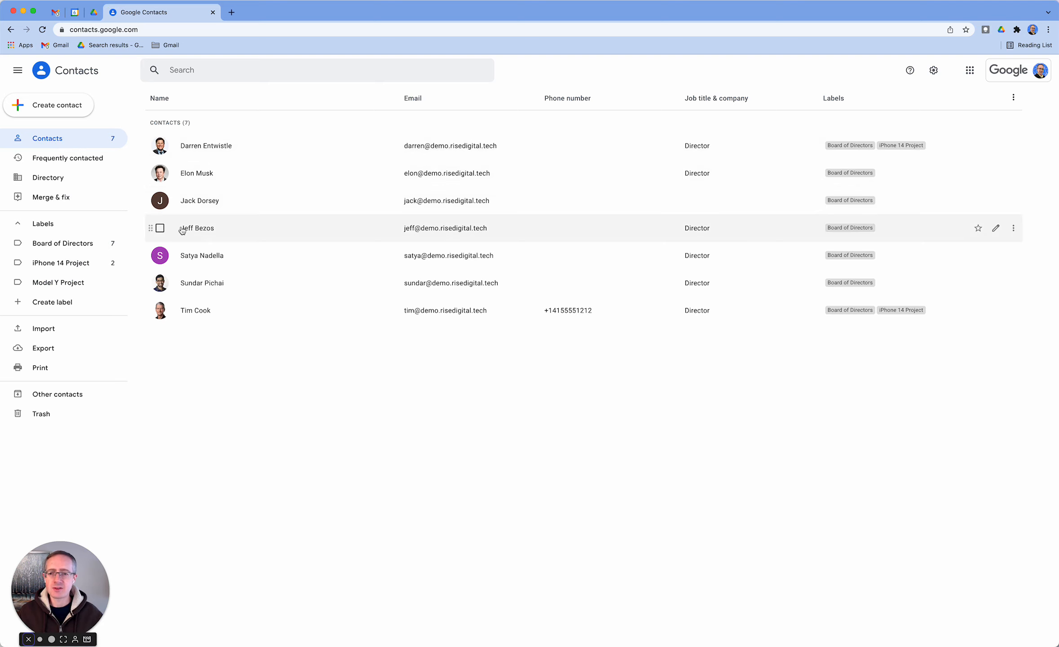
Try to add the Model Y Project label to the first listed contact from its details page
{"action": "left_click", "coordinate": [203, 145]}
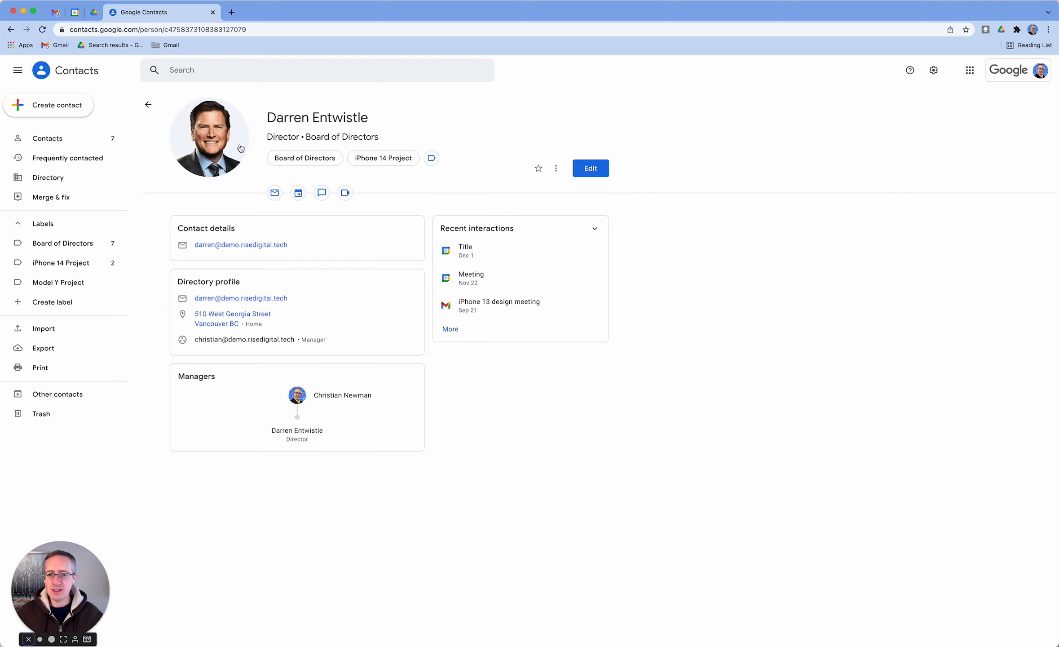
{"action": "left_click", "coordinate": [432, 158]}
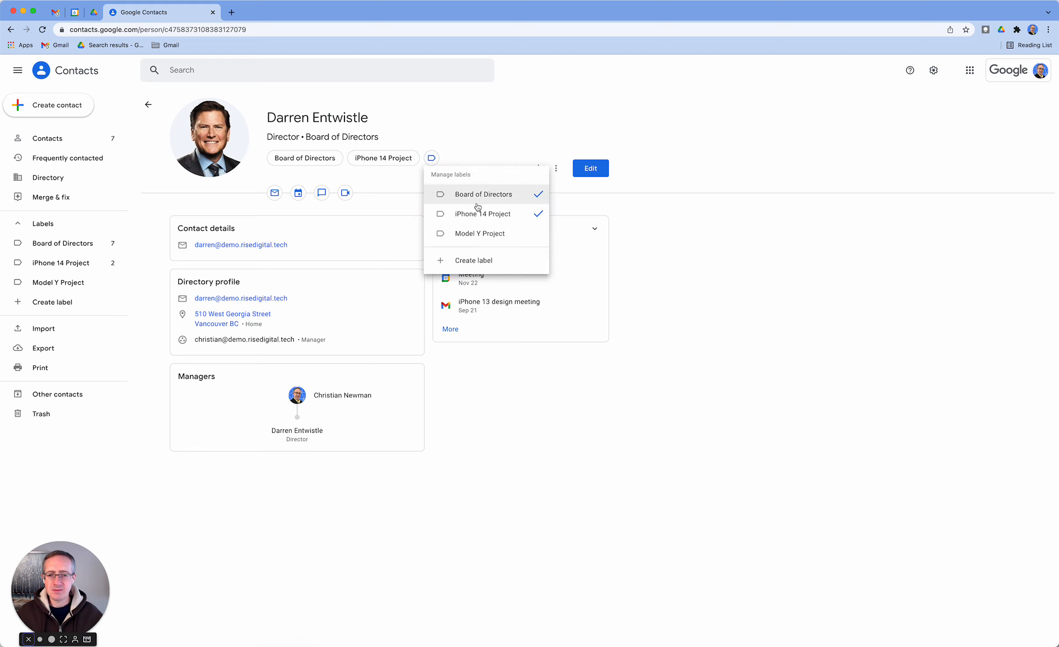
{"action": "left_click", "coordinate": [472, 234]}
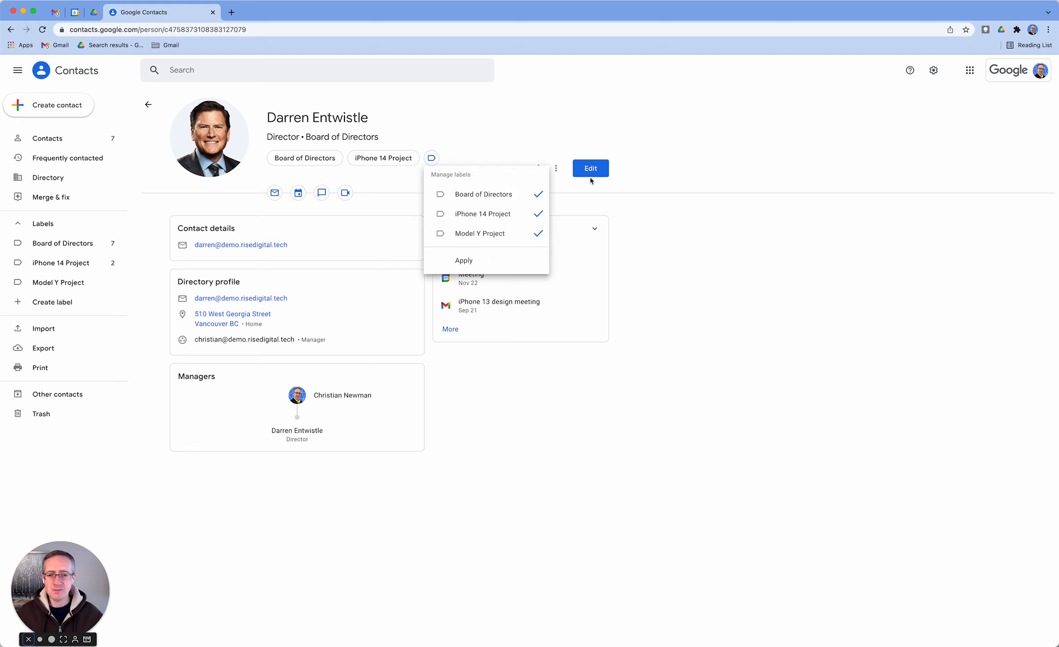
{"action": "left_click", "coordinate": [572, 127]}
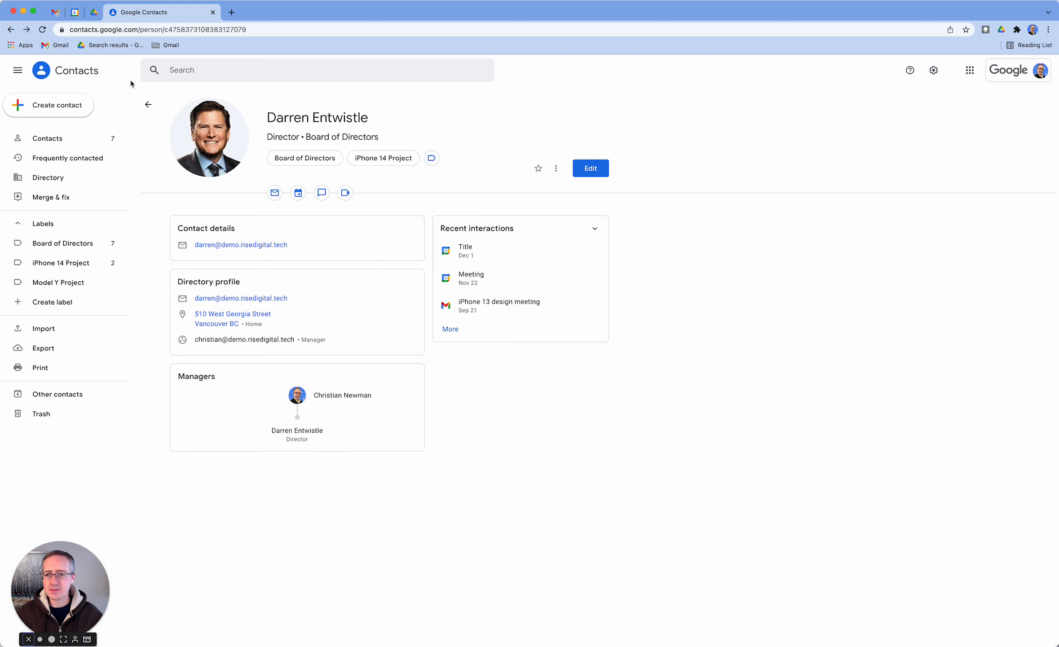
{"action": "left_click", "coordinate": [148, 104]}
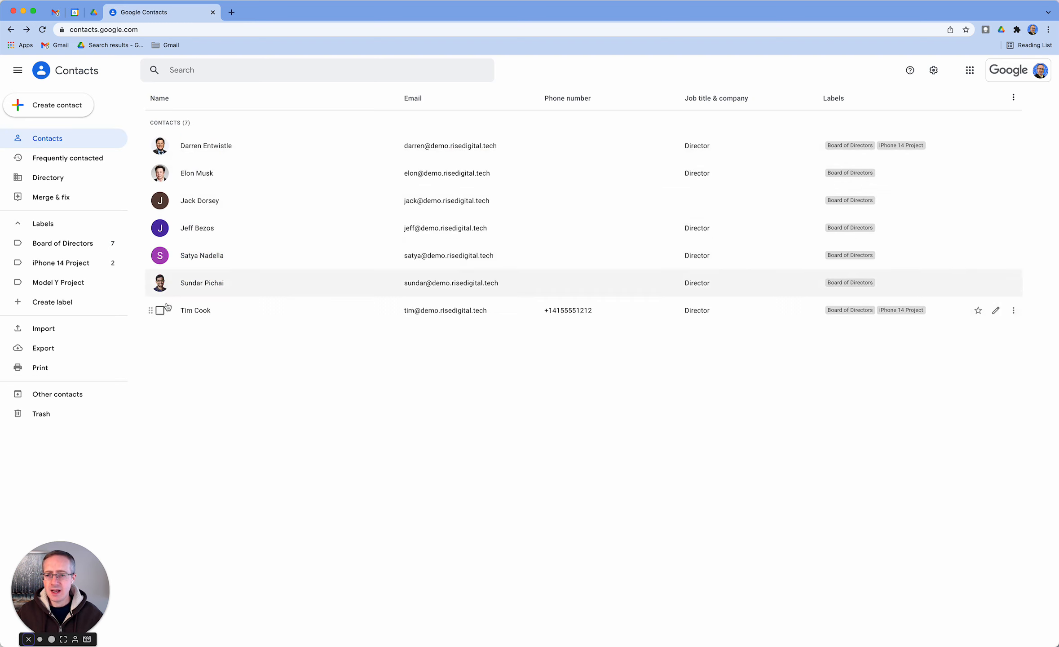
Apply the Model Y Project label to Elon Musk's contact and check the label's contact list
{"action": "left_click", "coordinate": [160, 173]}
{"action": "left_click", "coordinate": [195, 98]}
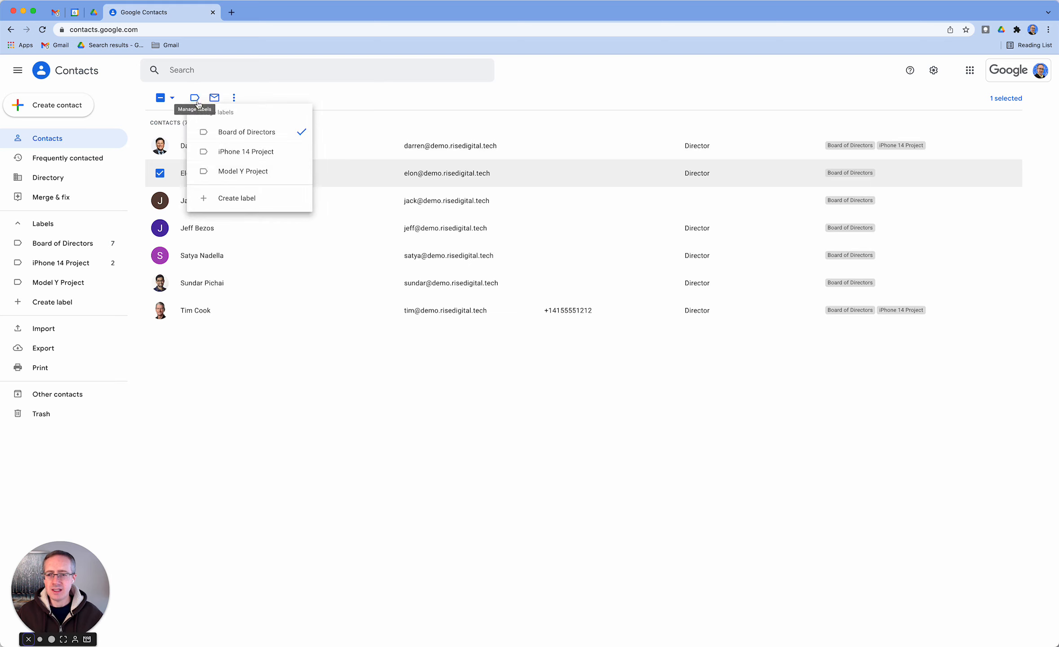
{"action": "left_click", "coordinate": [236, 172]}
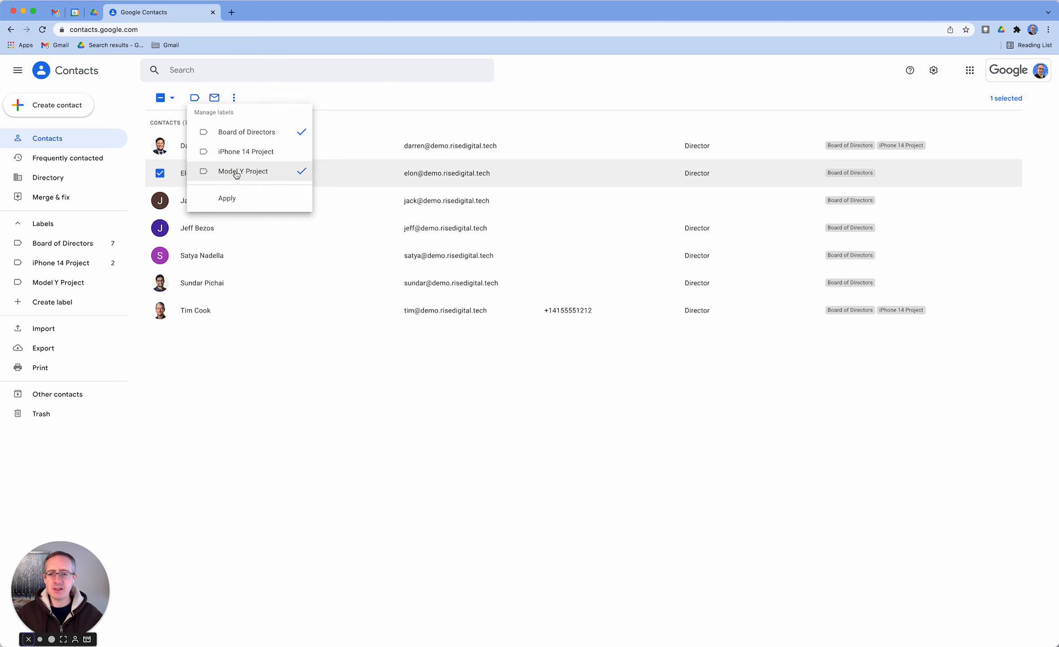
{"action": "left_click", "coordinate": [234, 196]}
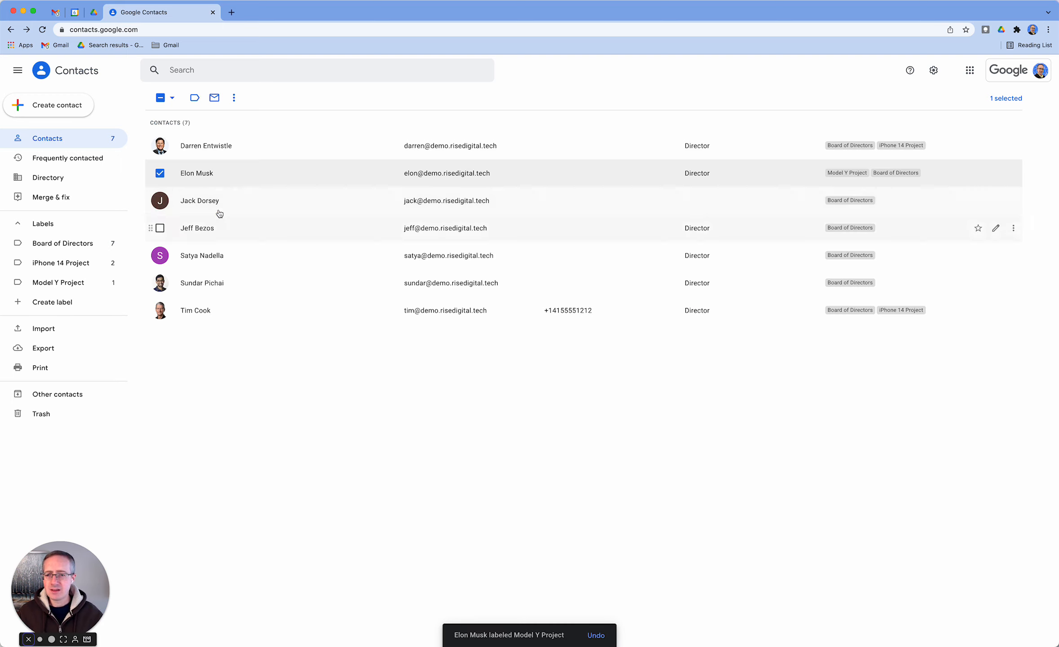
{"action": "left_click", "coordinate": [72, 283]}
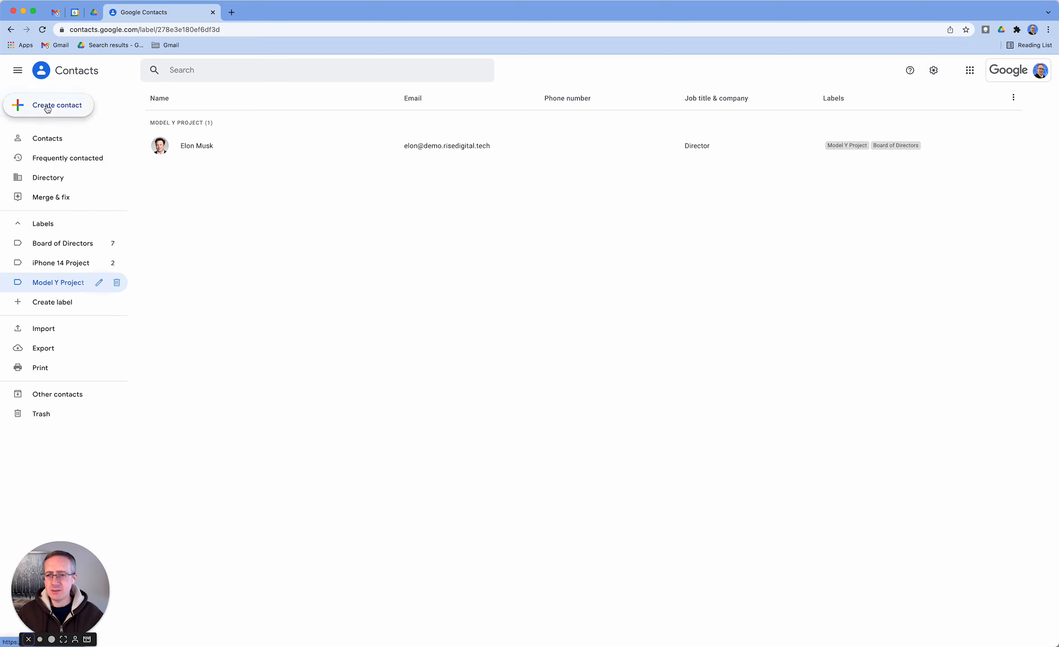
{"action": "left_click", "coordinate": [10, 29]}
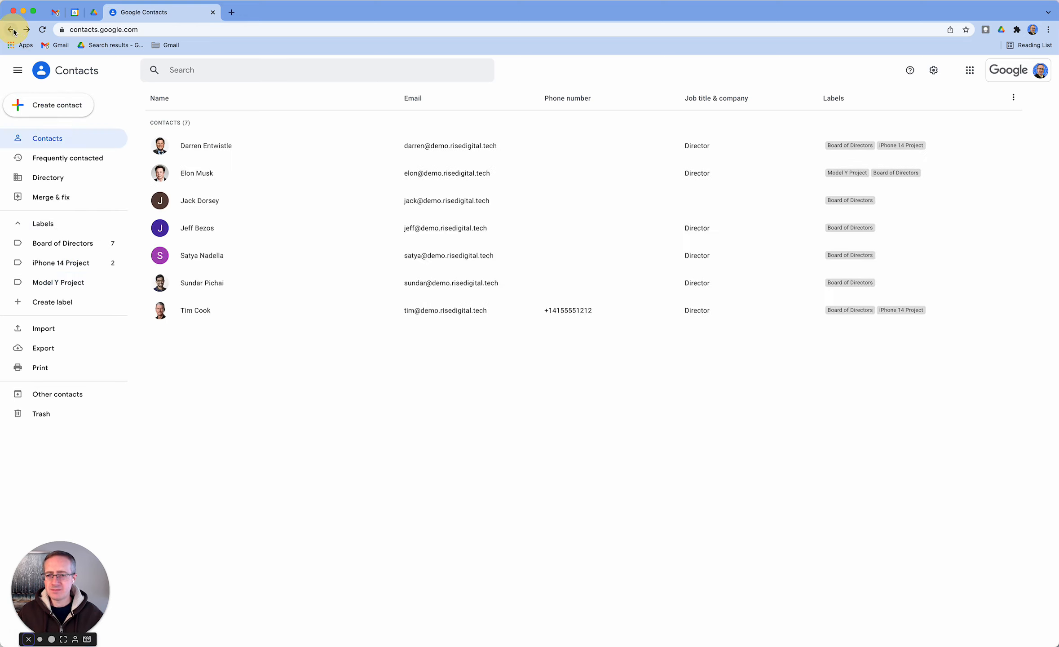
Apply the Model Y Project label to the first contact in the full list and view the label's members
{"action": "left_click", "coordinate": [160, 146]}
{"action": "left_click", "coordinate": [195, 98]}
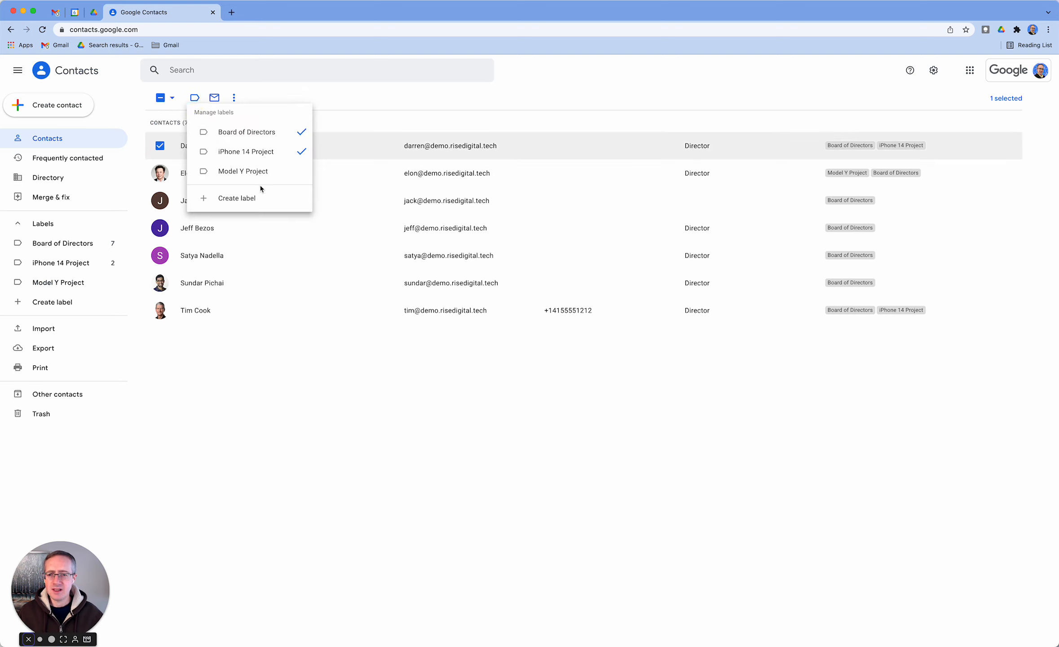
{"action": "left_click", "coordinate": [252, 174]}
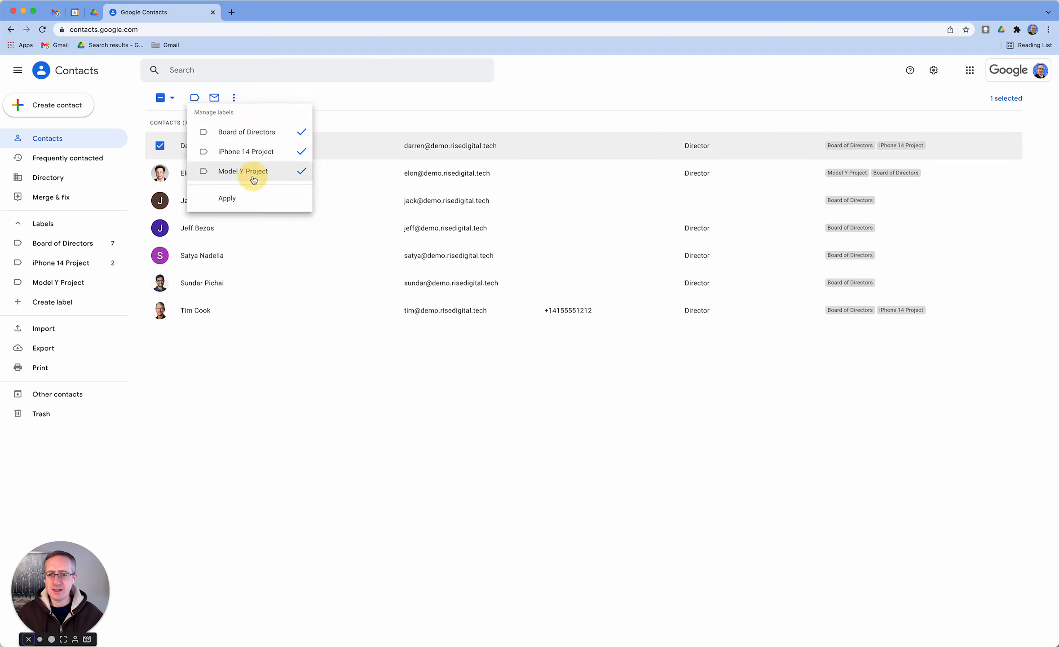
{"action": "left_click", "coordinate": [234, 203]}
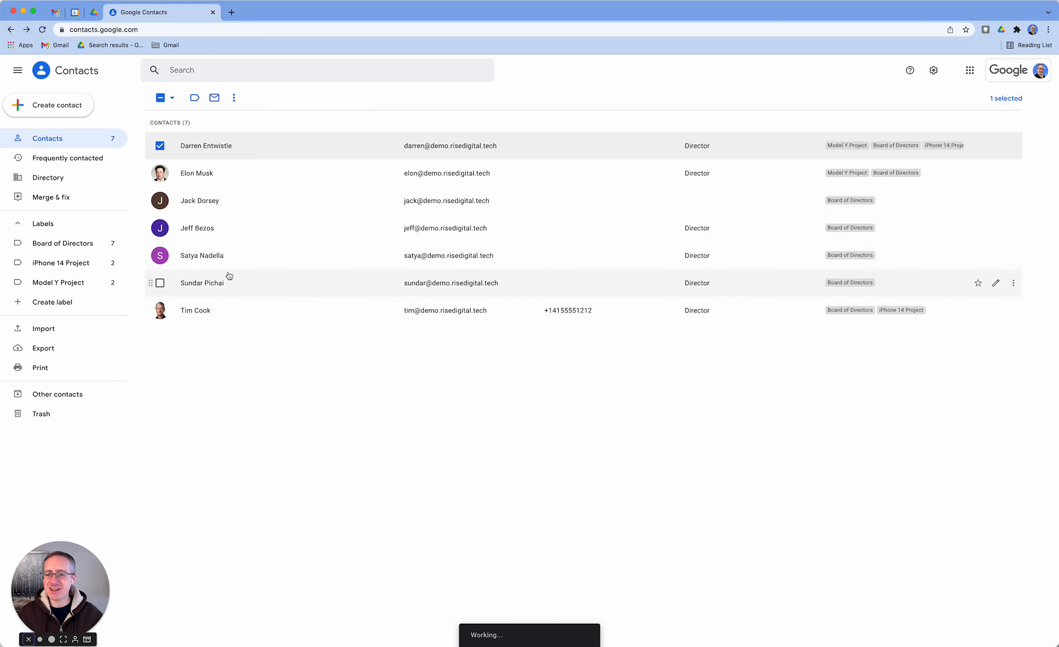
{"action": "left_click", "coordinate": [52, 284]}
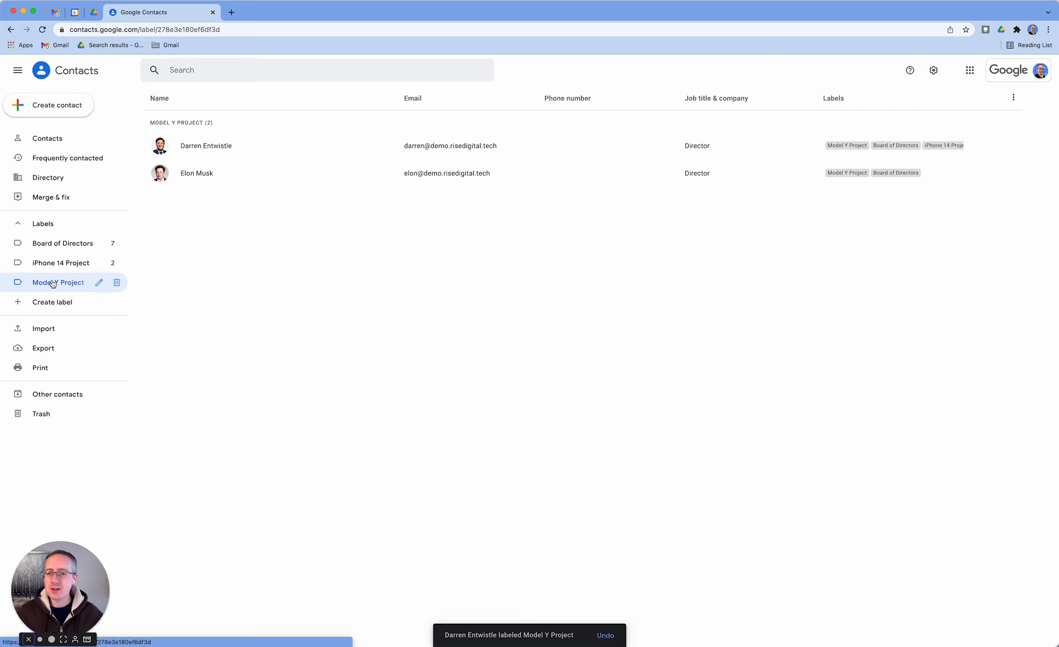
Switch to Gmail and start a new full-size email addressed to the Model Y Project contact group
{"action": "left_click", "coordinate": [56, 14]}
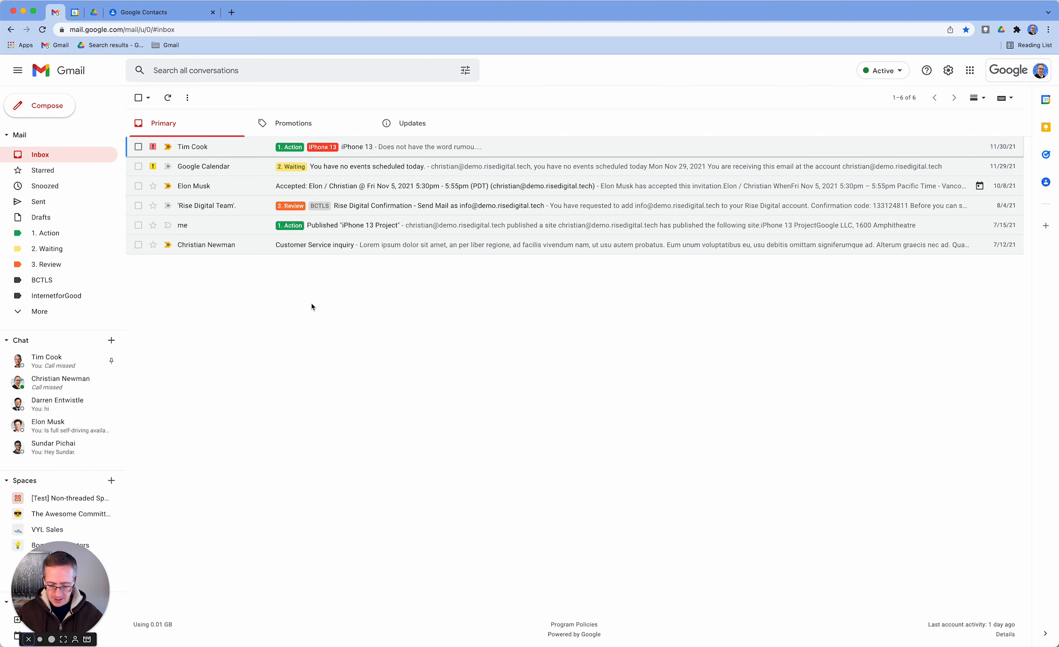
{"action": "key", "text": "c"}
{"action": "left_click", "coordinate": [1003, 359]}
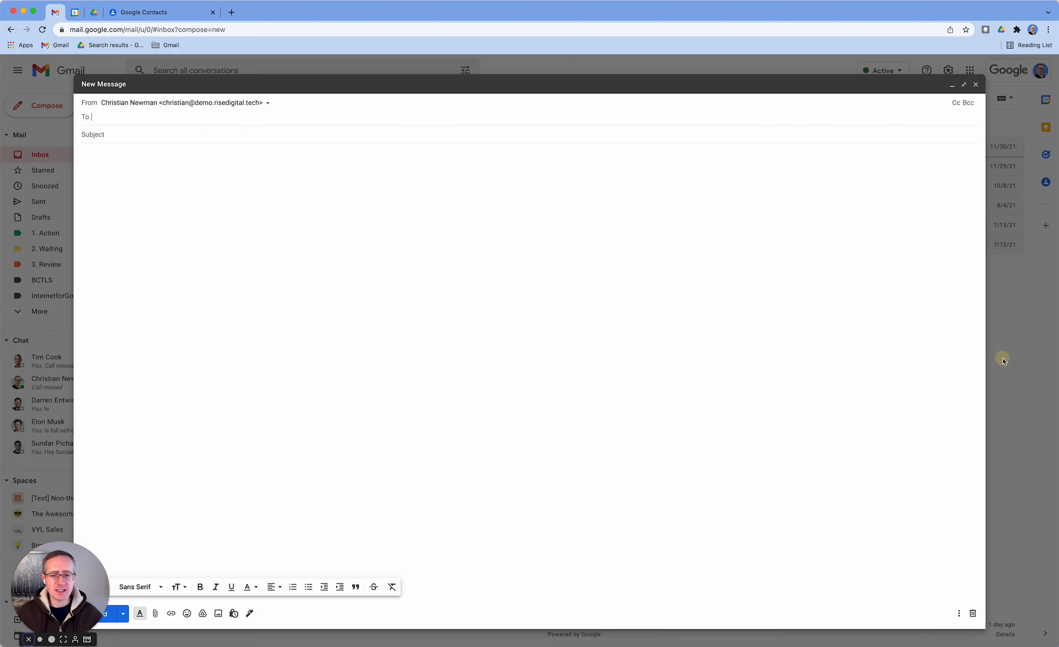
{"action": "type", "text": "mode"}
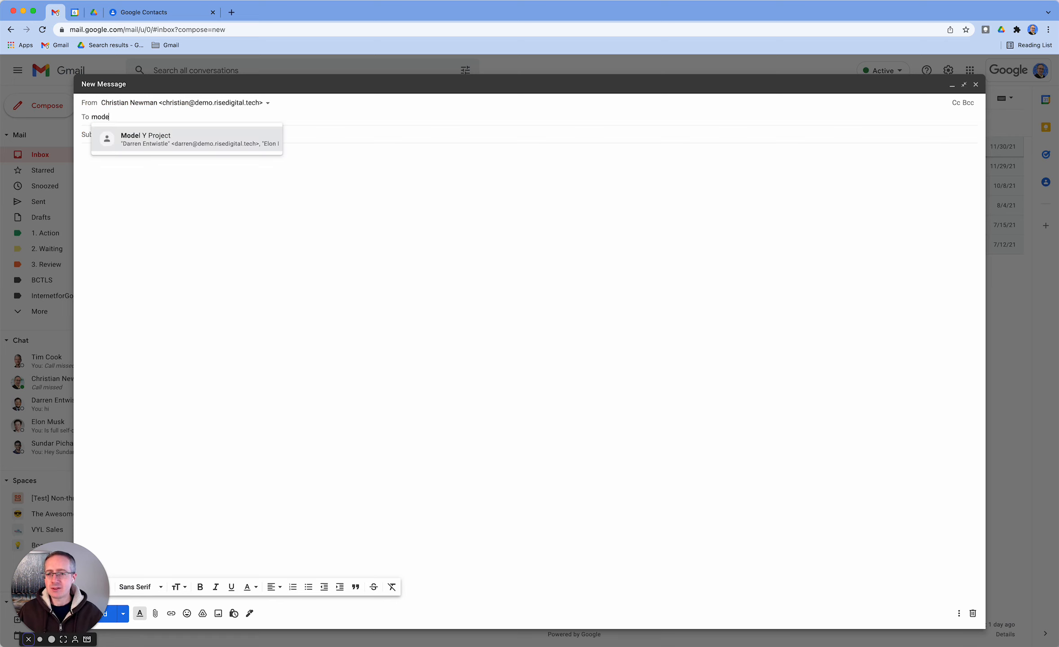
{"action": "left_click", "coordinate": [157, 145]}
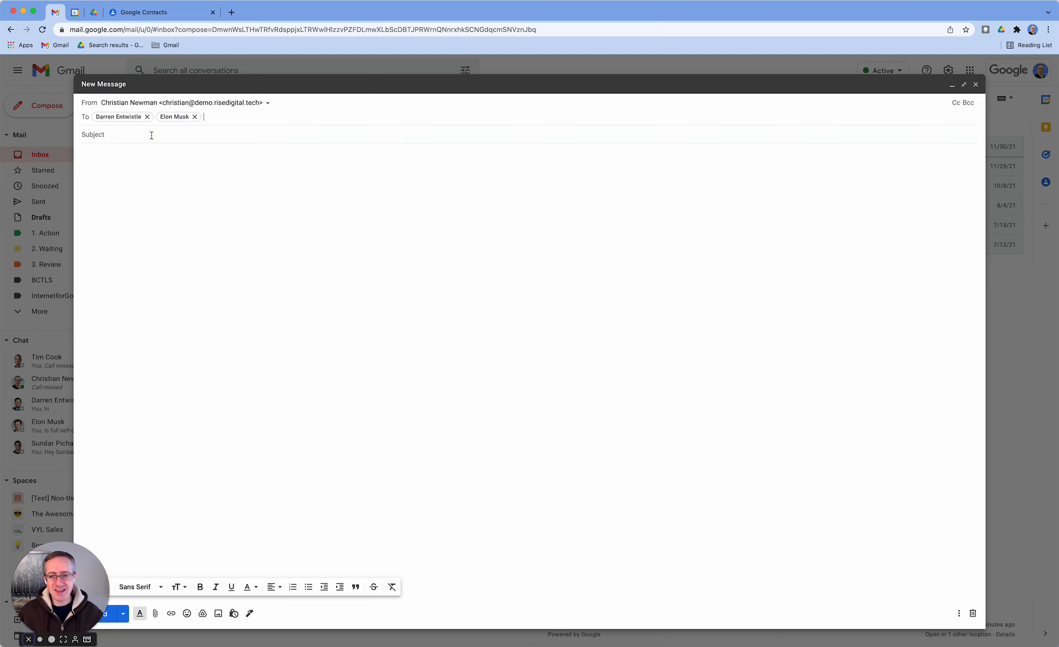
Give the email the subject "Model Y" and fill its body with the Lorem ipsum placeholder paragraph
{"action": "left_click", "coordinate": [153, 134]}
{"action": "type", "text": "Model Y"}
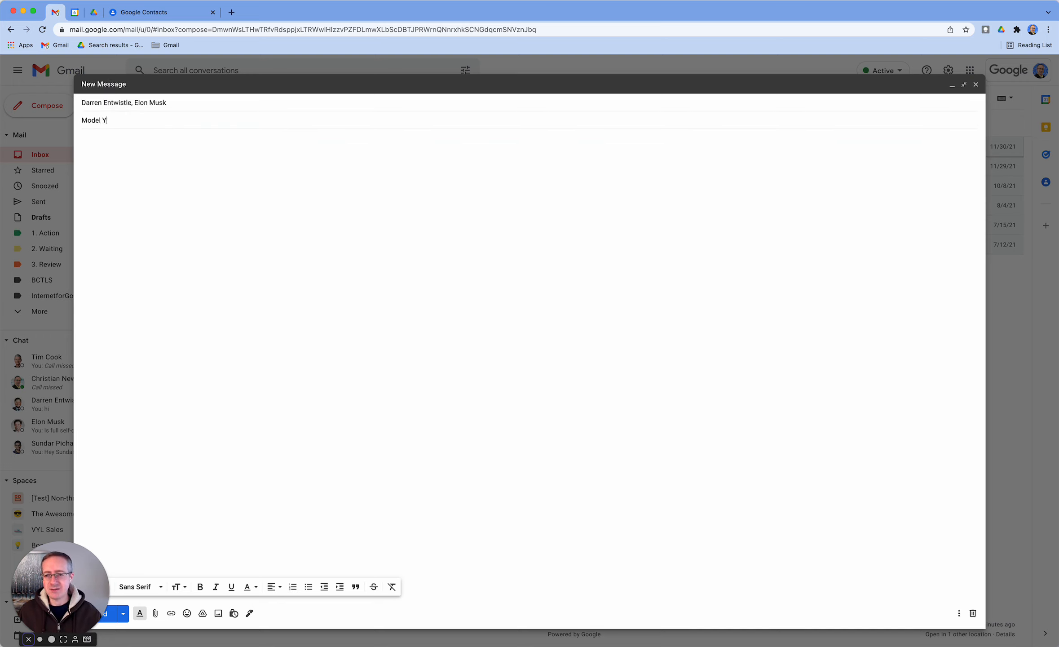
{"action": "left_click", "coordinate": [171, 164]}
{"action": "type", "text": "lorem"}
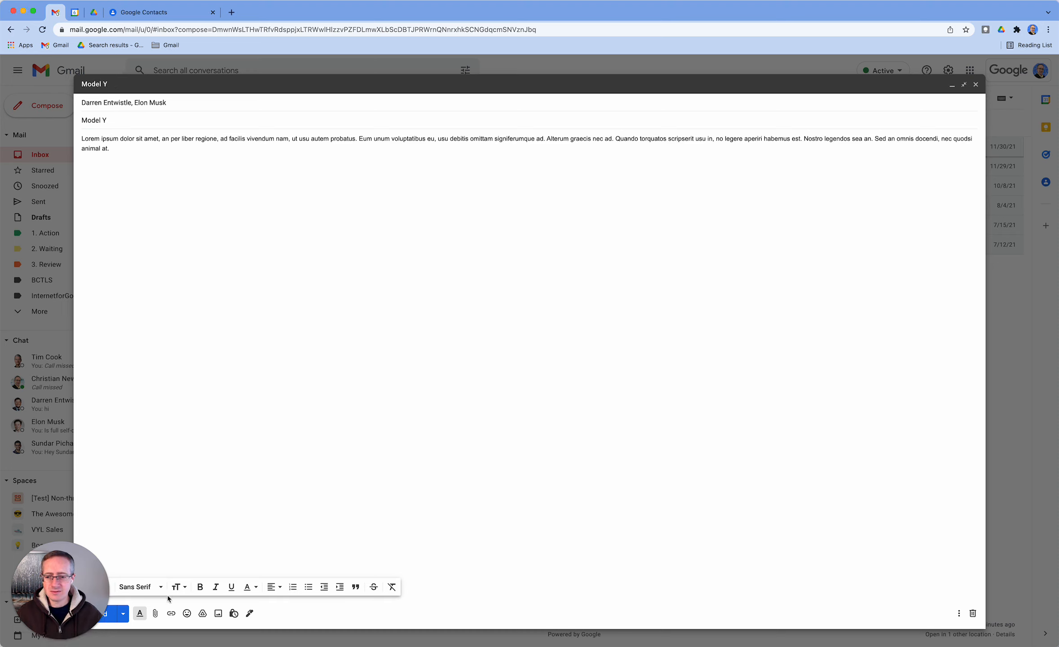
Return the compose window to its normal size and send the email to the group
{"action": "left_click", "coordinate": [963, 85]}
{"action": "left_click", "coordinate": [759, 630]}
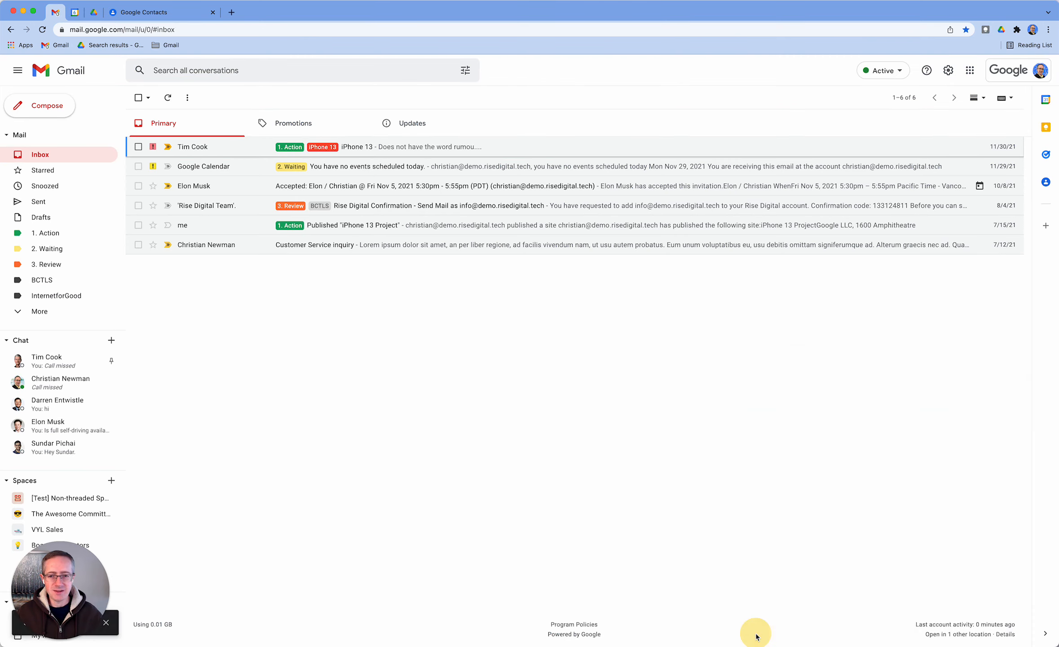